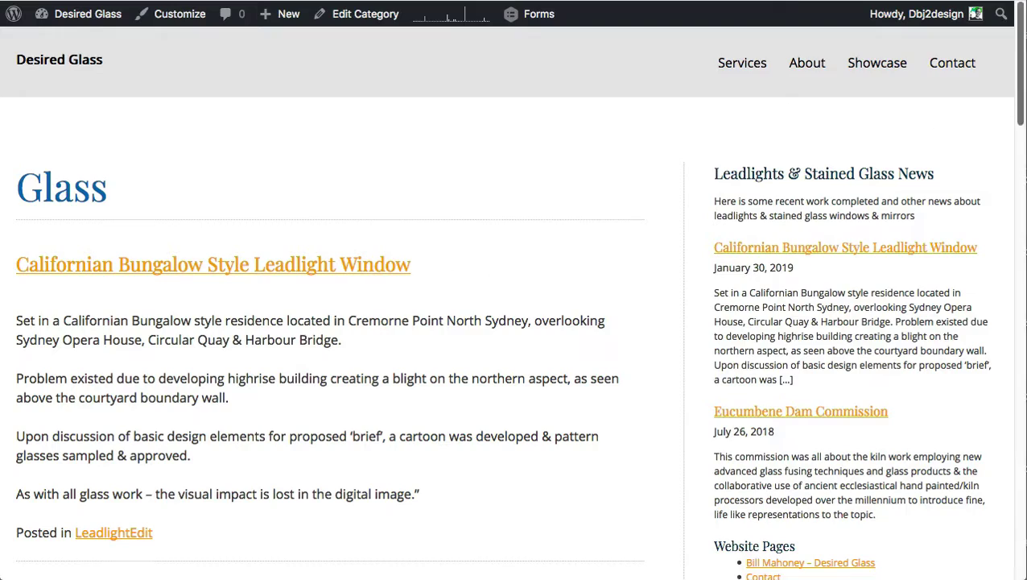
Step: Review the Eucumbene Dam Commission post and open the Californian Bungalow Style Leadlight Window post for editing
drag(1018, 80, 998, 183)
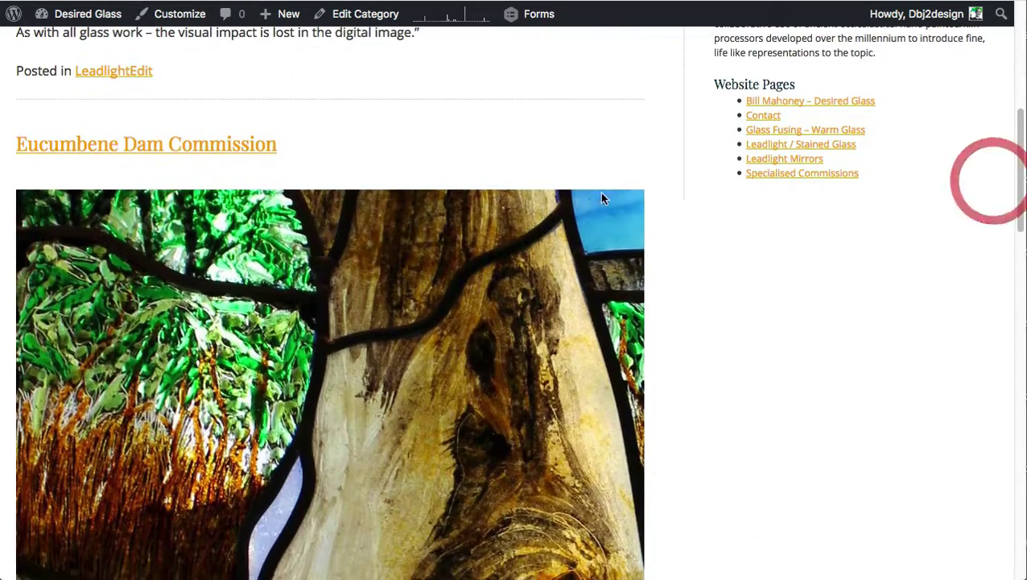
click(252, 146)
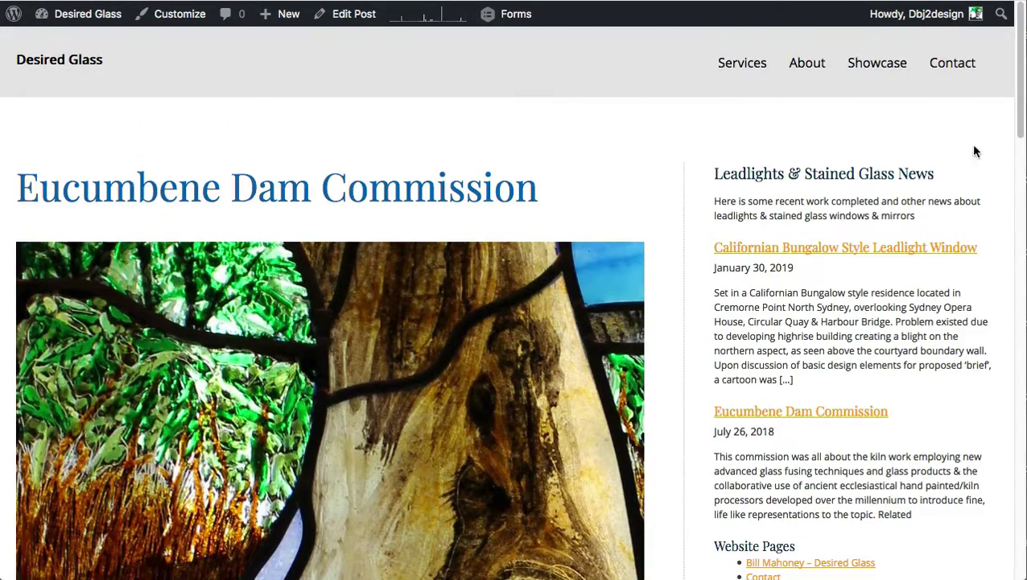
drag(1021, 109, 990, 111)
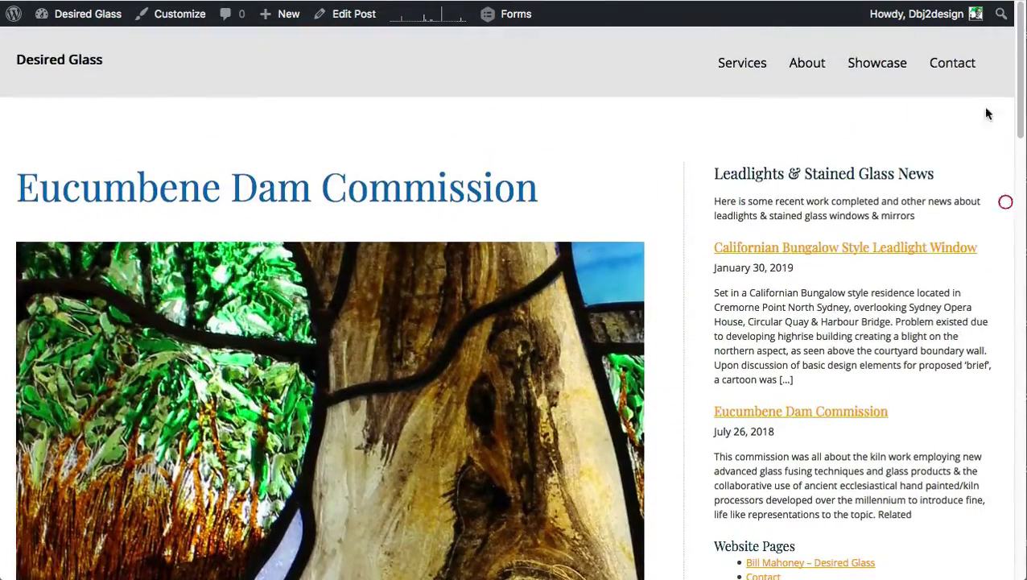
click(874, 250)
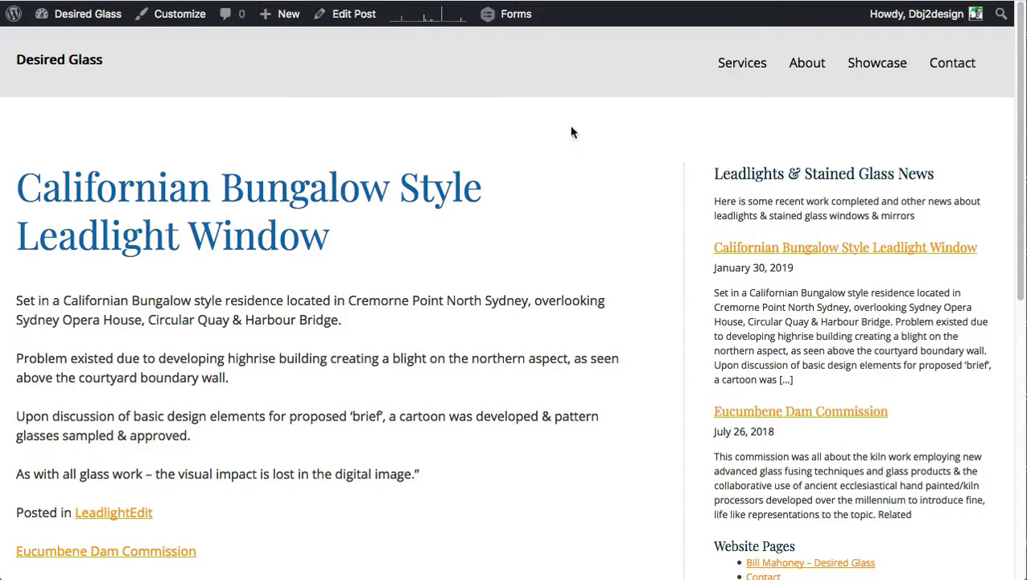
click(350, 20)
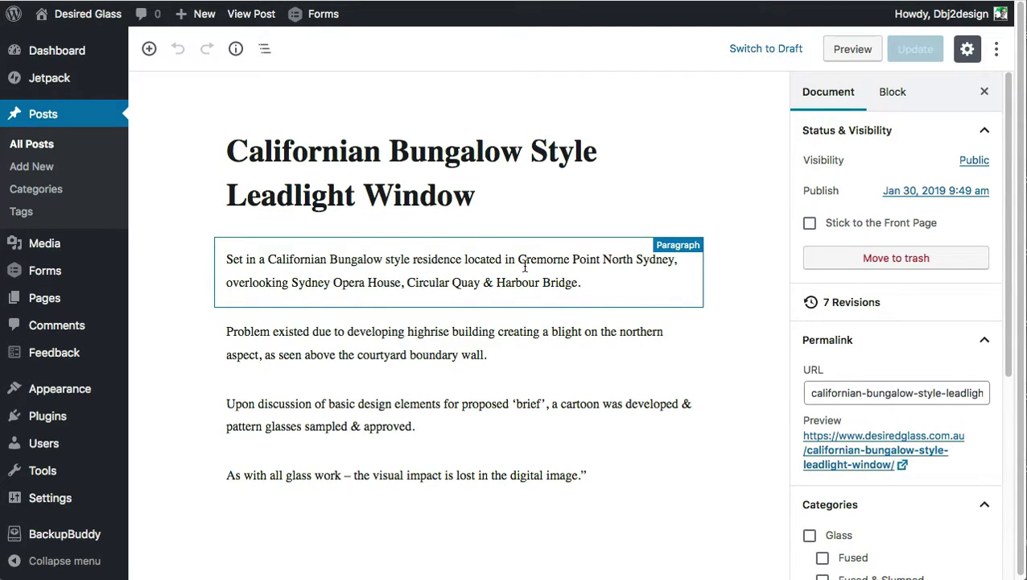
Step: Add an Image block above the first paragraph and upload the arched leadlight window photo into it
mouse_move(458, 244)
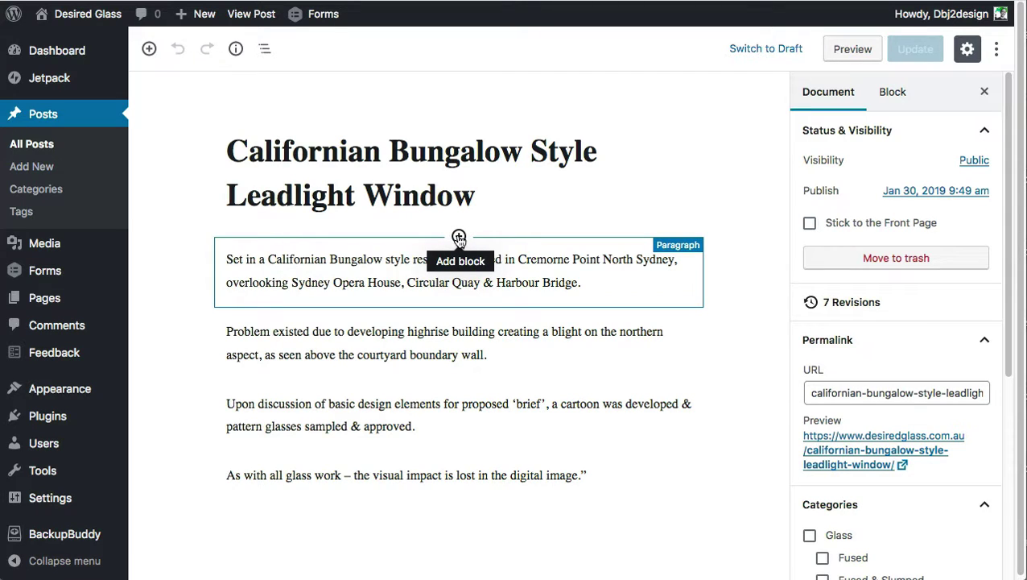
click(458, 237)
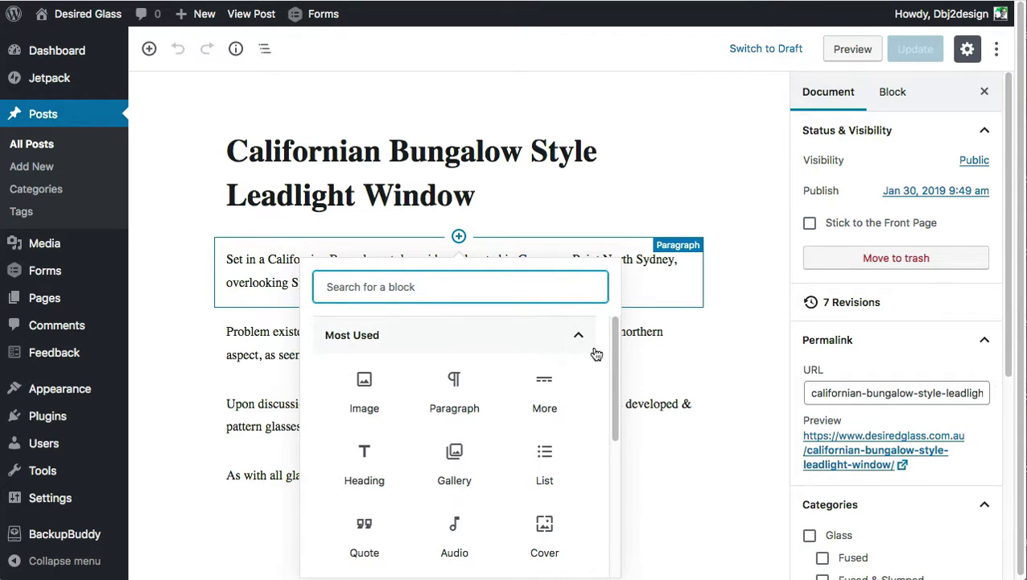
drag(611, 333, 596, 452)
click(578, 409)
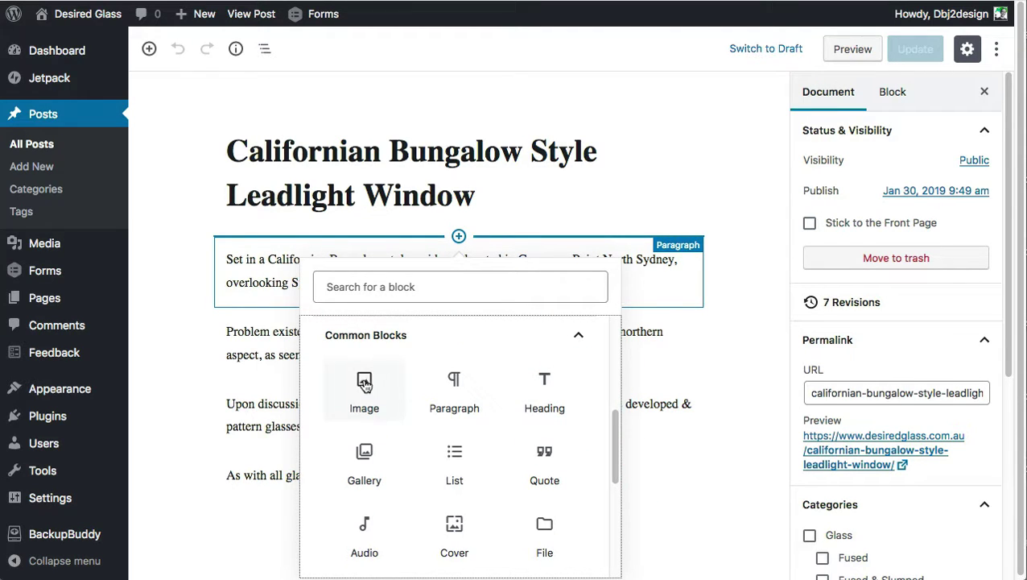
click(364, 385)
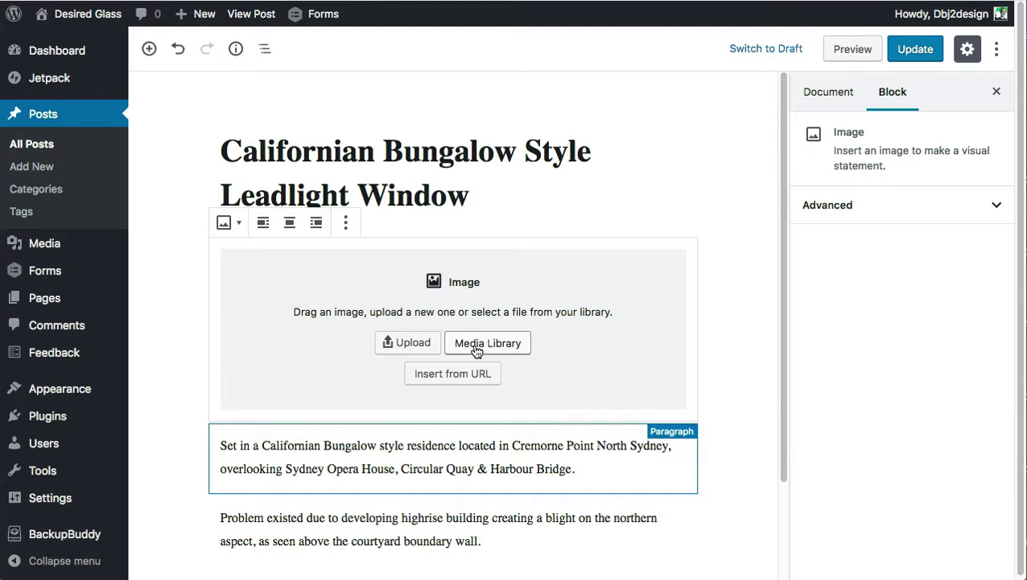
click(412, 344)
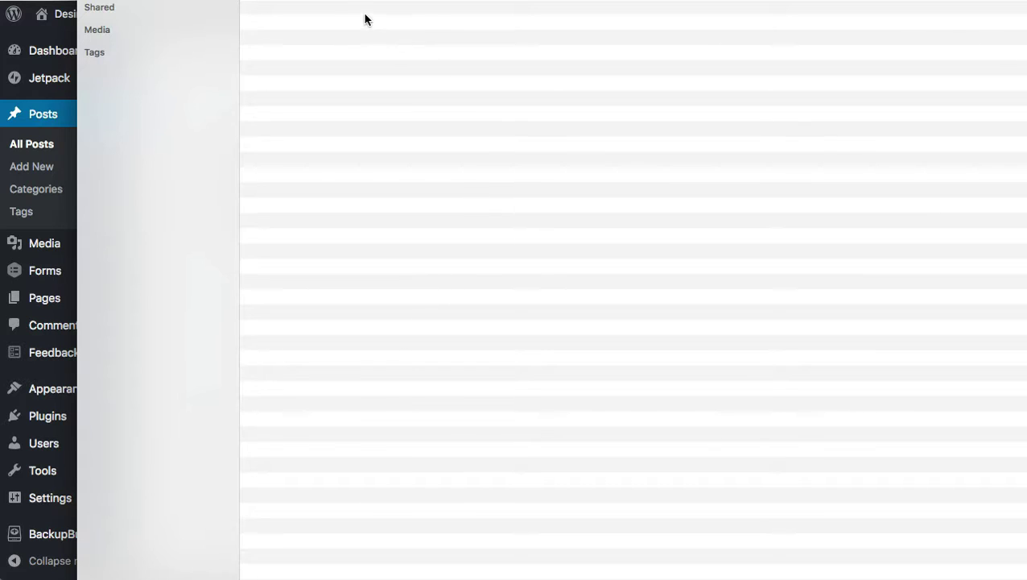
click(359, 3)
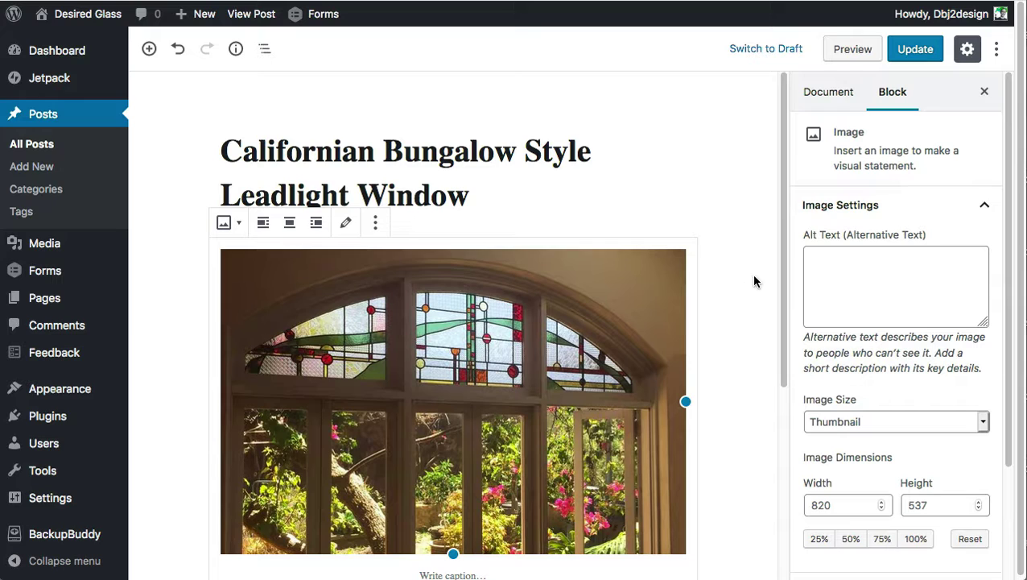
Step: Enter "Custom leadlight window" as the photo's alternative text
click(842, 256)
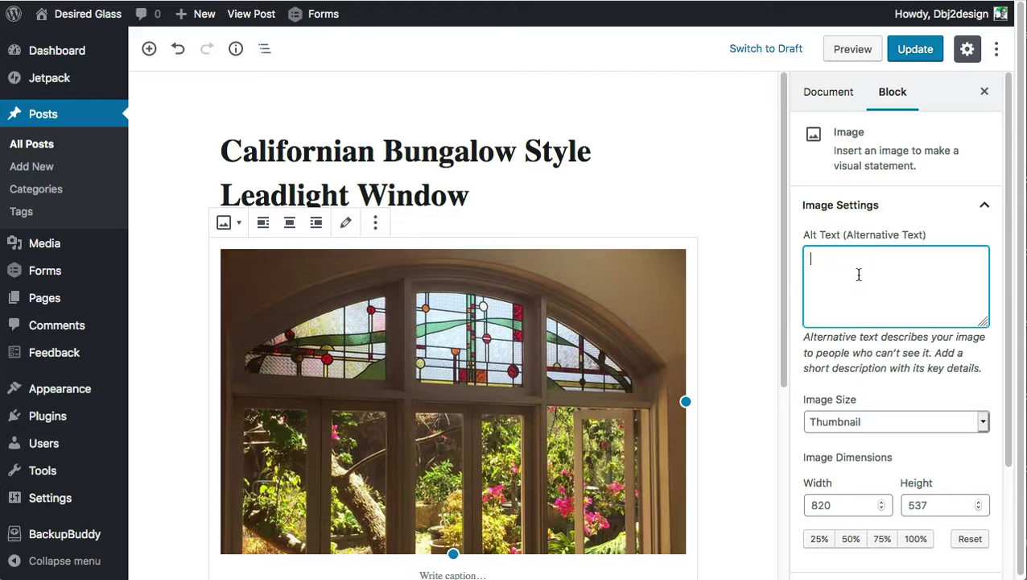
click(847, 266)
double_click(909, 259)
text(window)
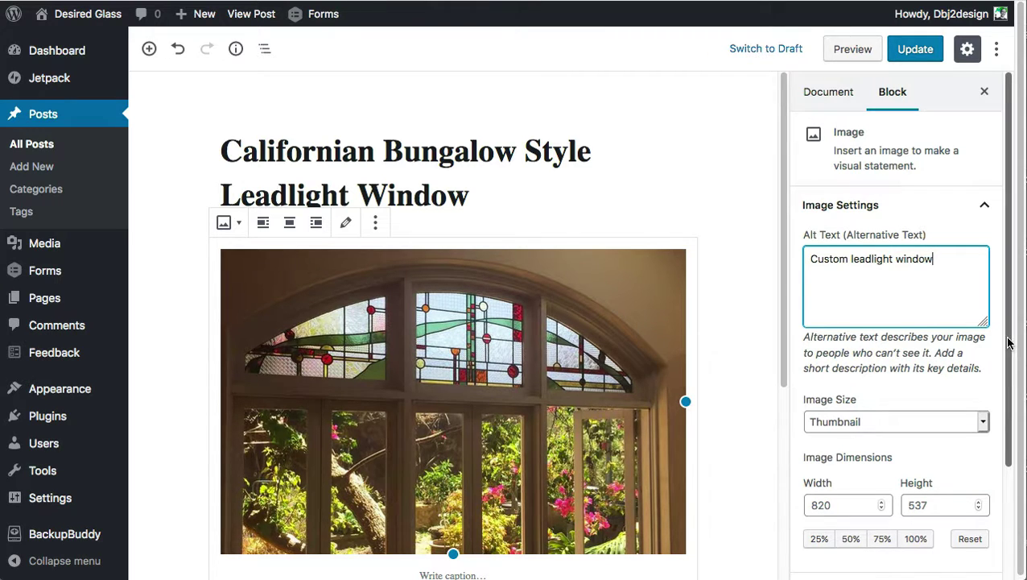
Step: Try the Medium, Large, Thumbnail and Full Size image sizes on the window photo
drag(1006, 341, 1006, 425)
click(981, 320)
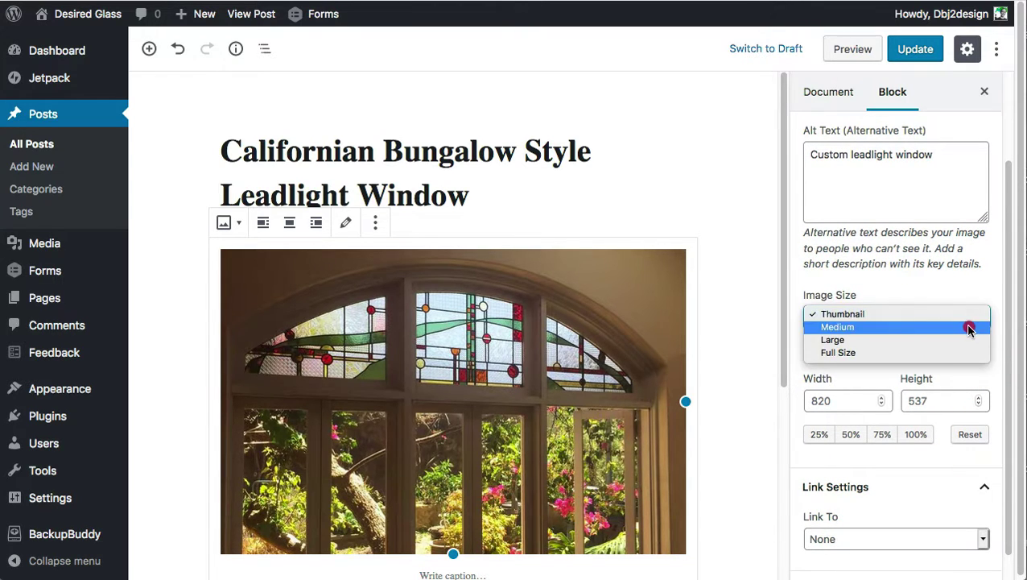
click(968, 325)
click(981, 321)
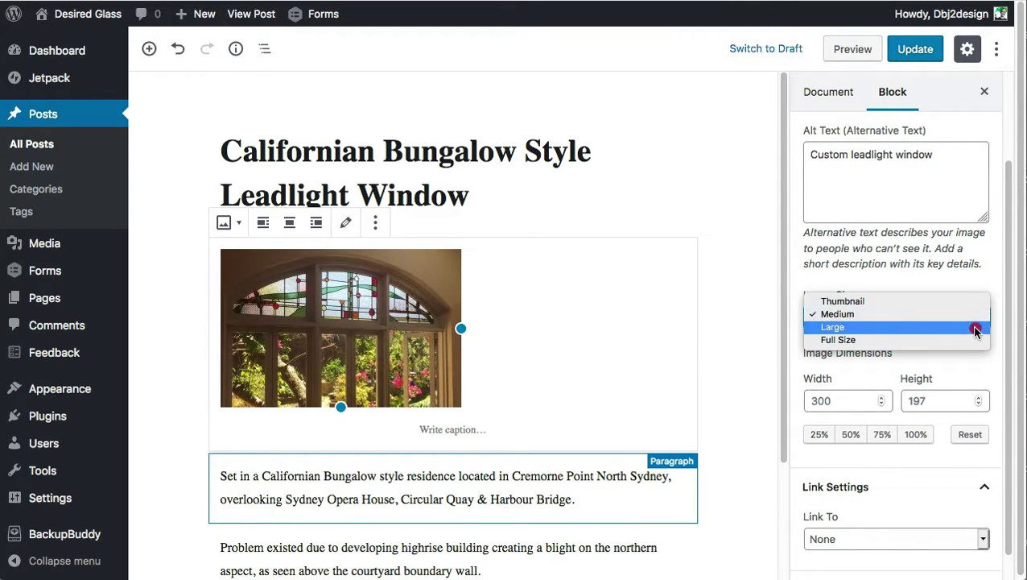
click(976, 328)
click(981, 321)
click(974, 290)
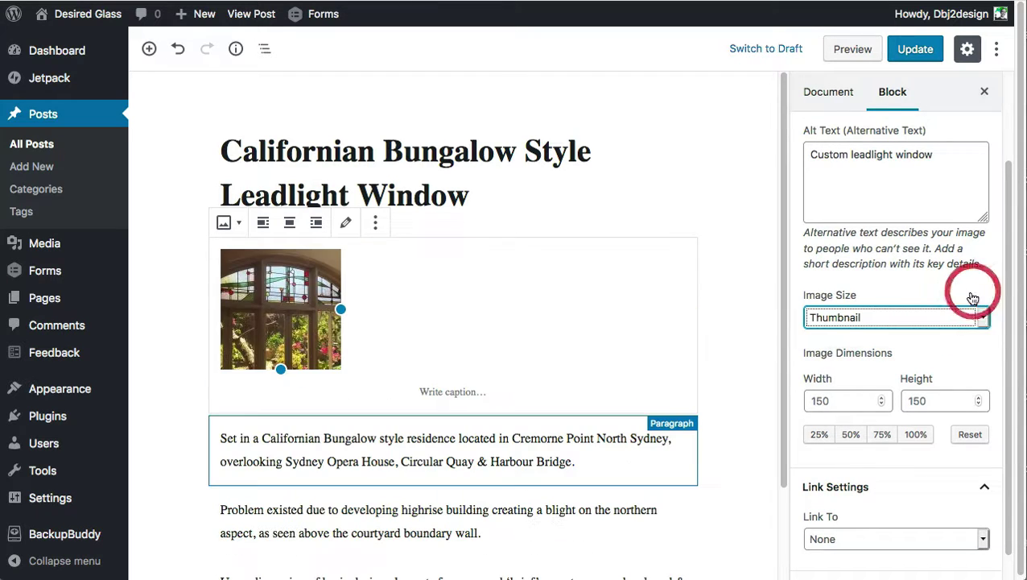
click(982, 320)
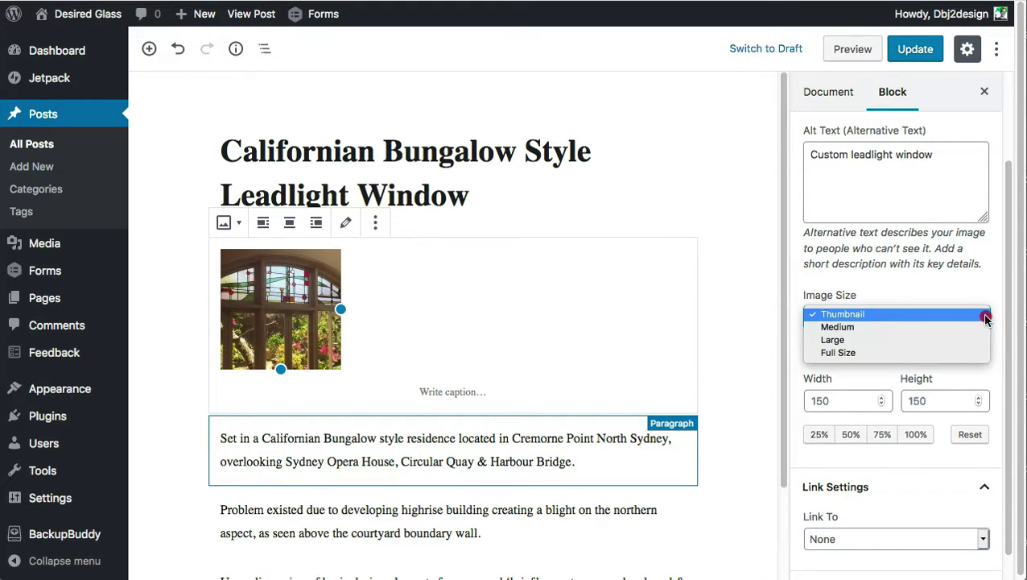
click(963, 340)
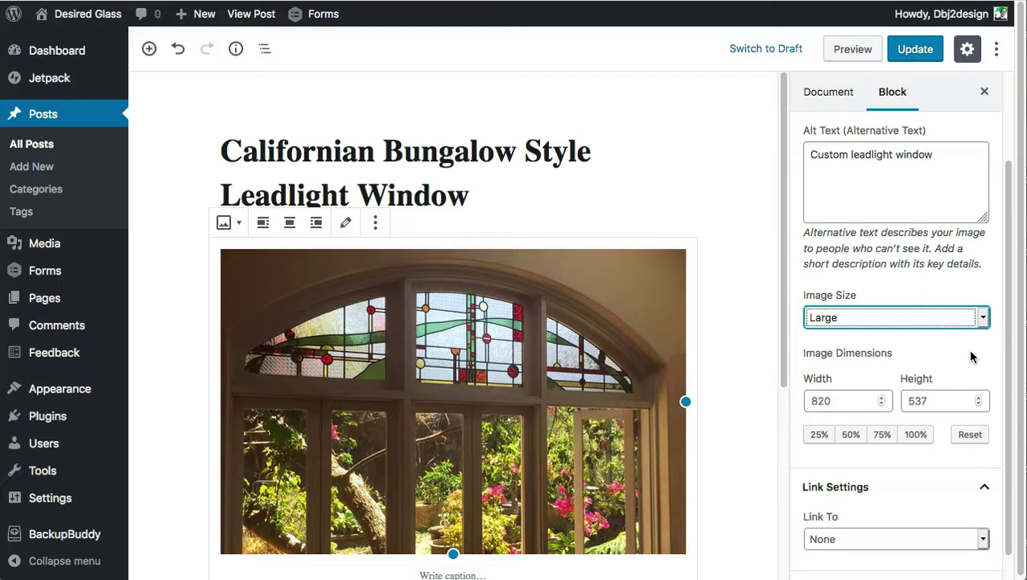
click(982, 318)
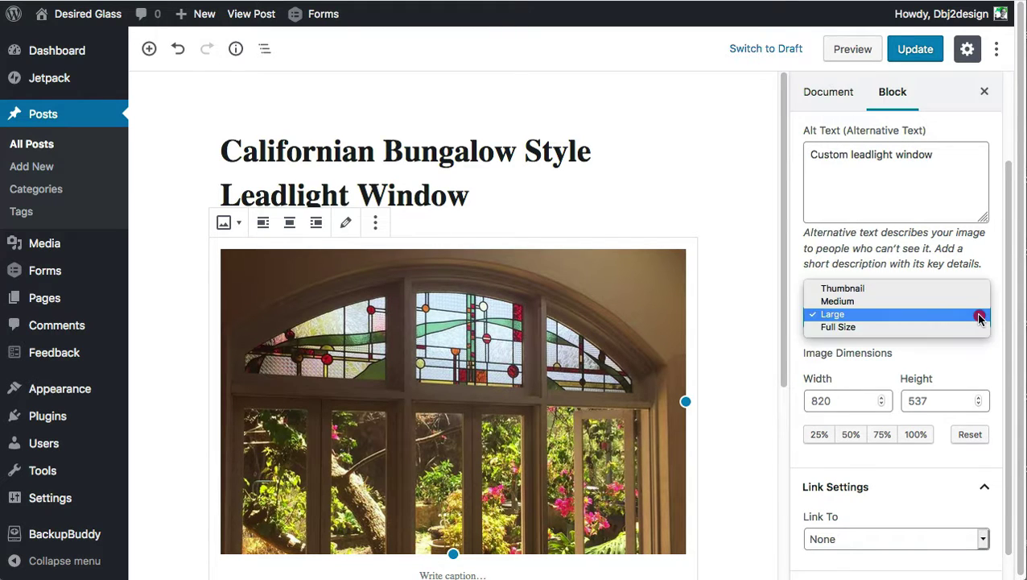
click(970, 328)
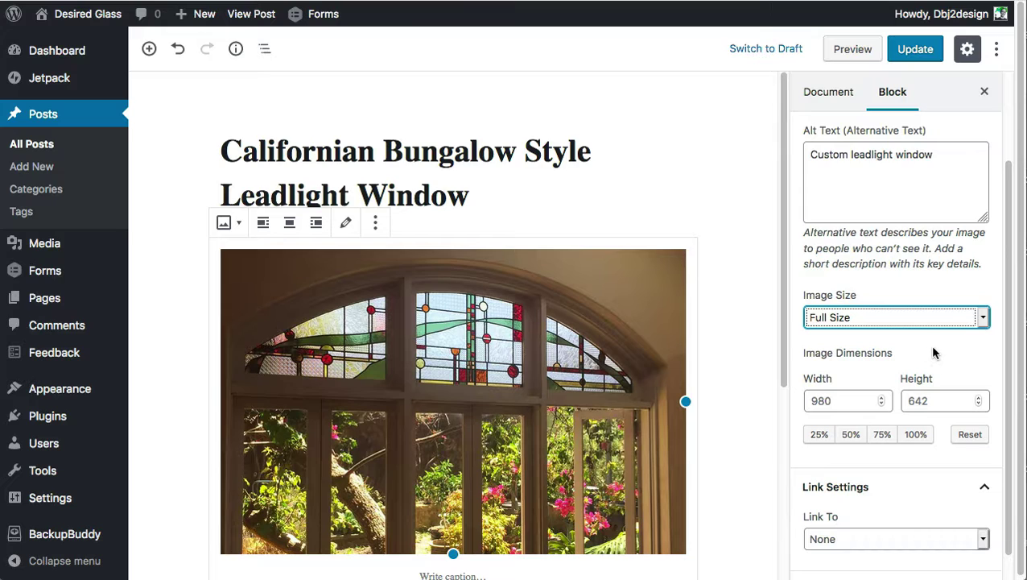
Step: Set the window photo's image size to Large and its link setting to None
click(982, 319)
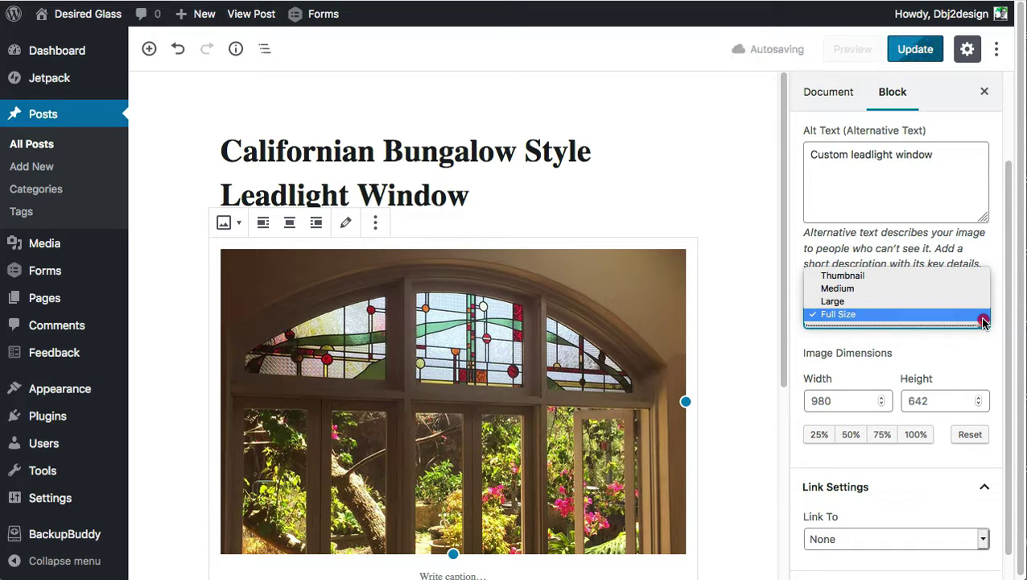
click(975, 302)
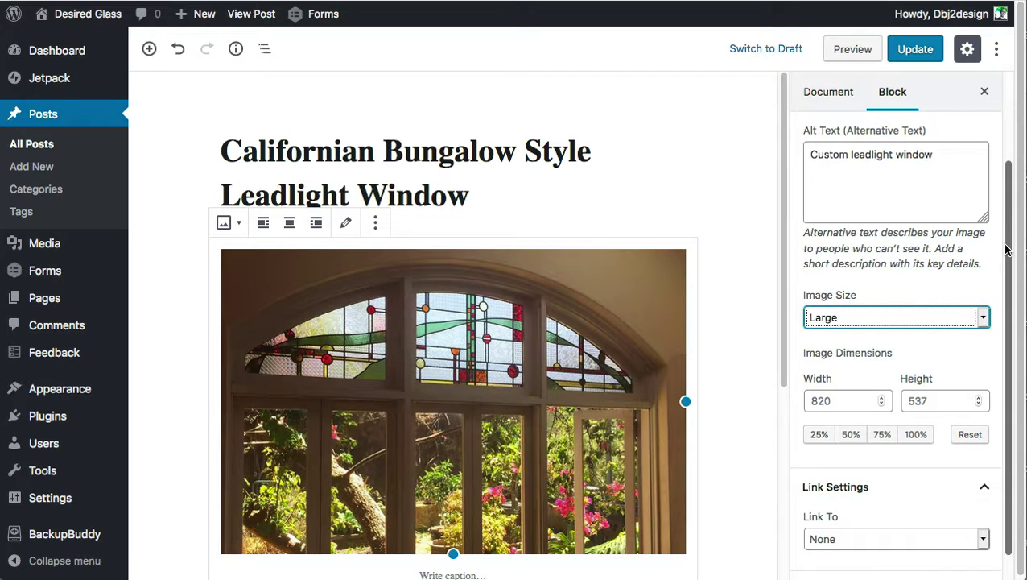
drag(1006, 248, 1001, 299)
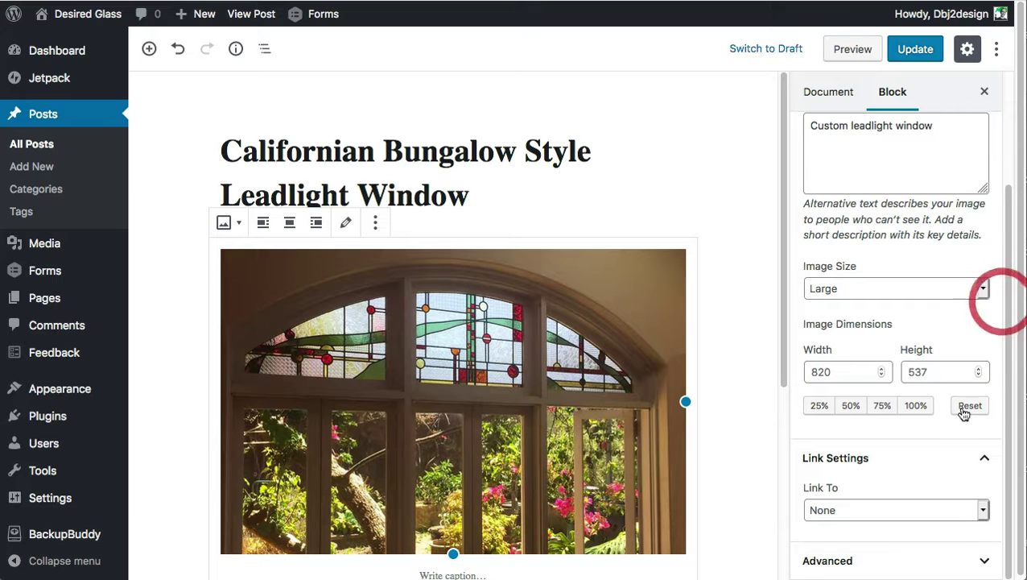
click(981, 512)
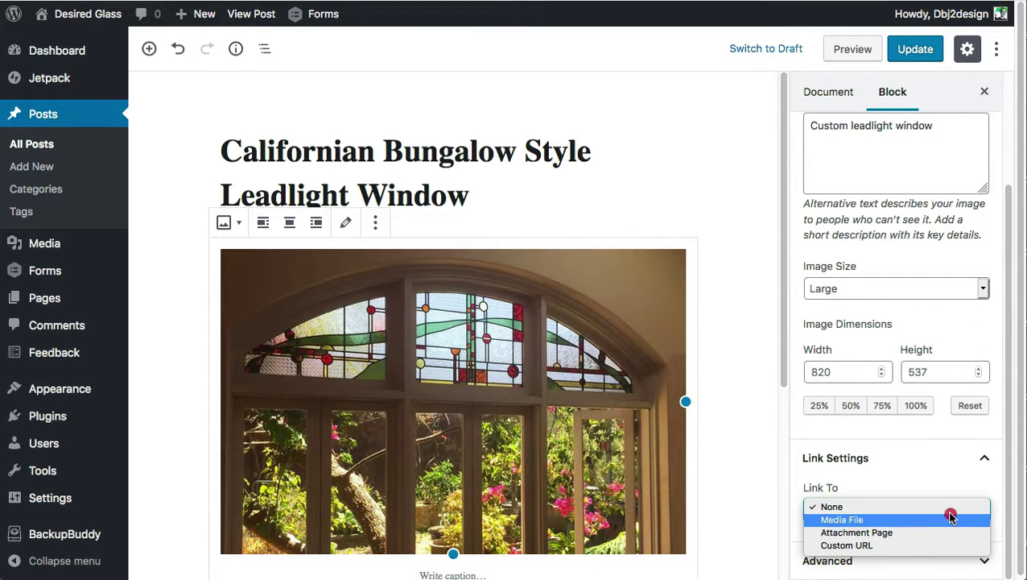
click(948, 507)
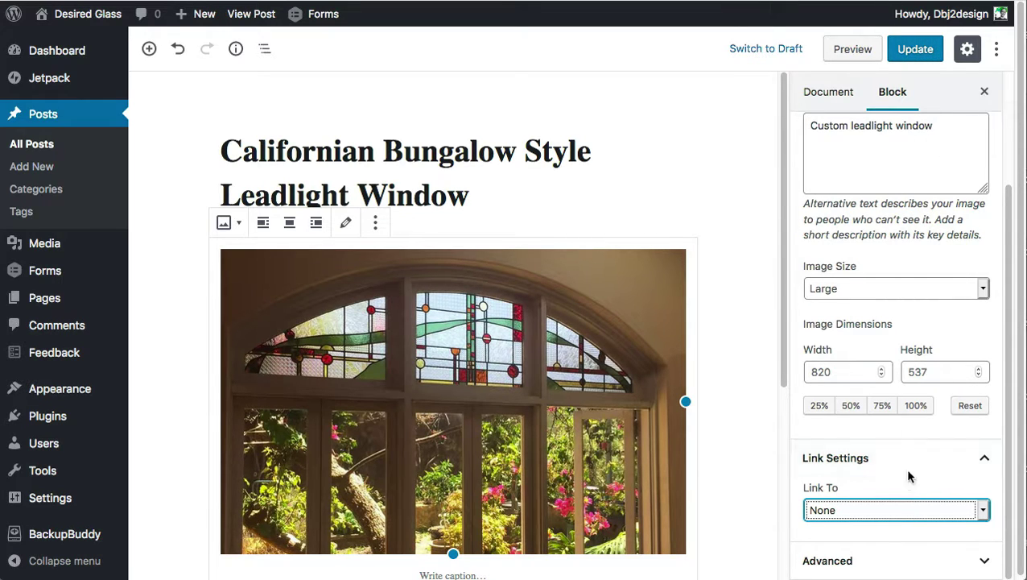
Step: Copy the alternative text "Custom leadlight window" into the photo's caption
drag(935, 126, 729, 309)
key(ctrl+c)
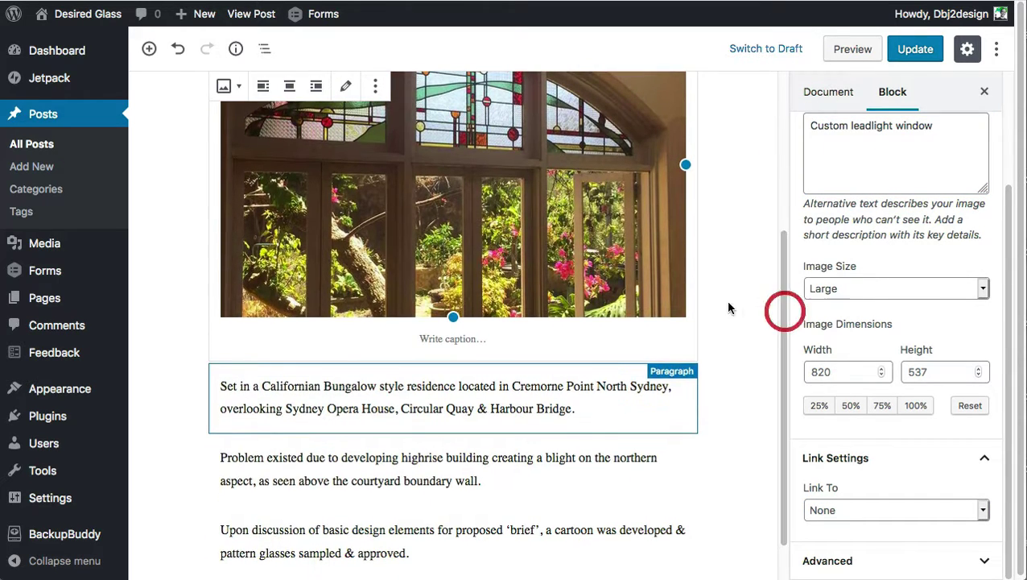
click(462, 337)
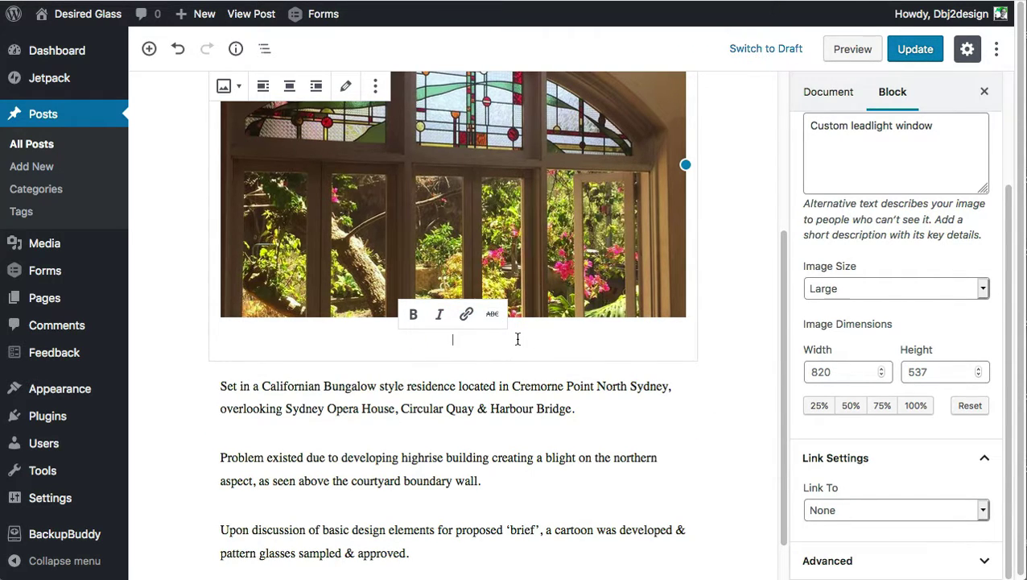
key(ctrl+v)
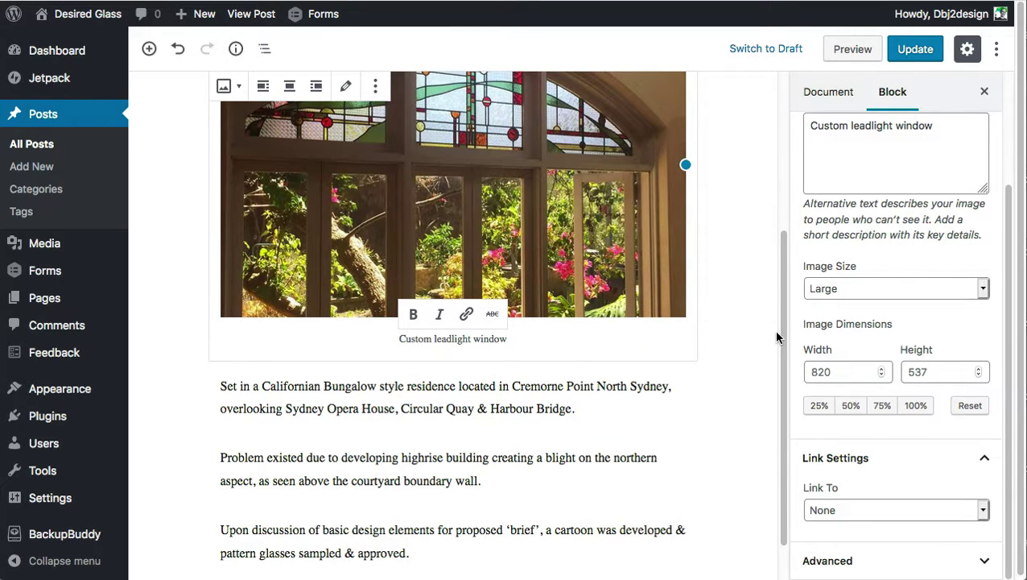
Step: Insert a second Image block directly below the paragraph beginning "Upon discussion of basic design elements"
drag(777, 336, 773, 382)
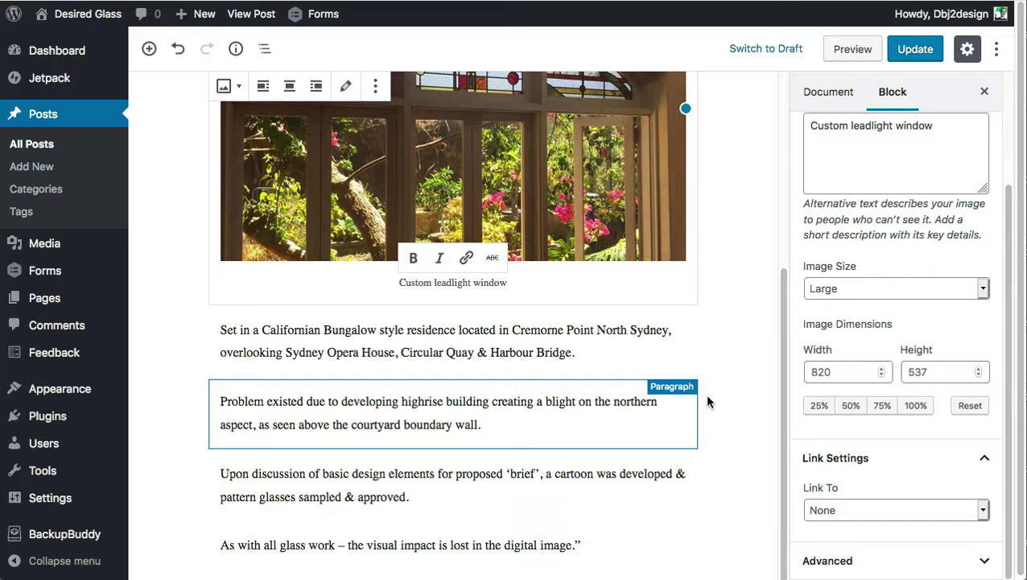
triple_click(430, 494)
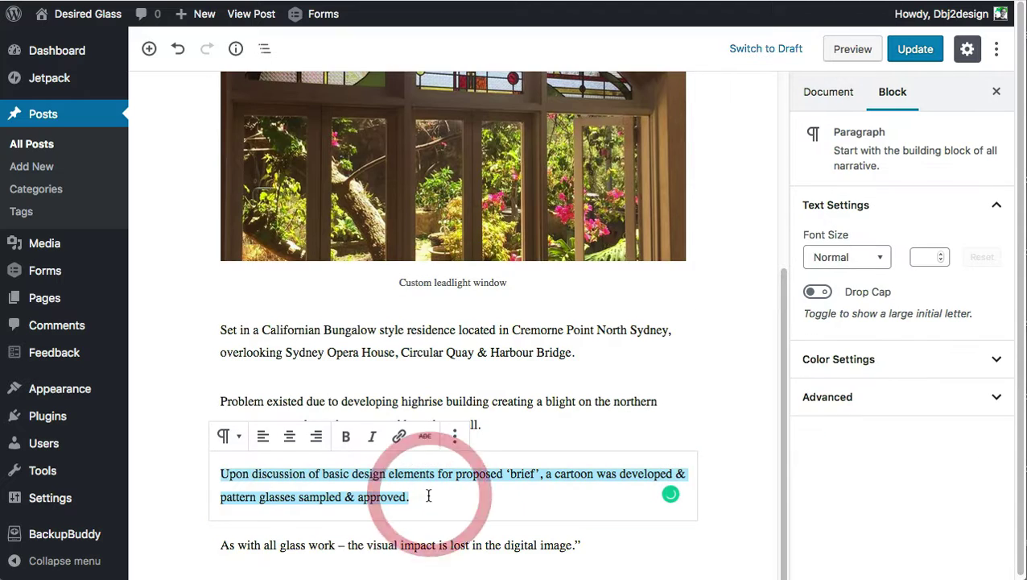
click(429, 494)
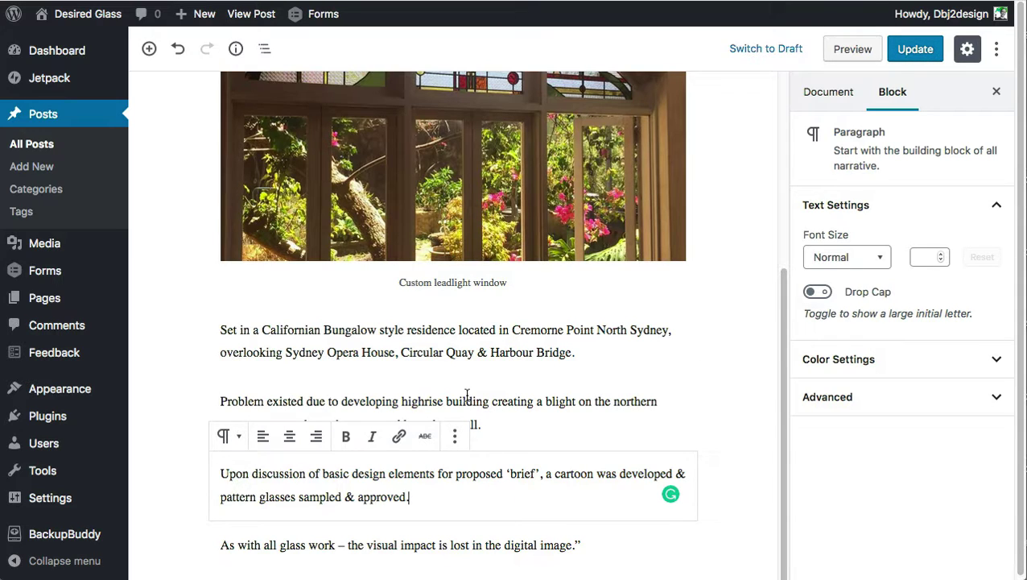
click(149, 49)
click(201, 195)
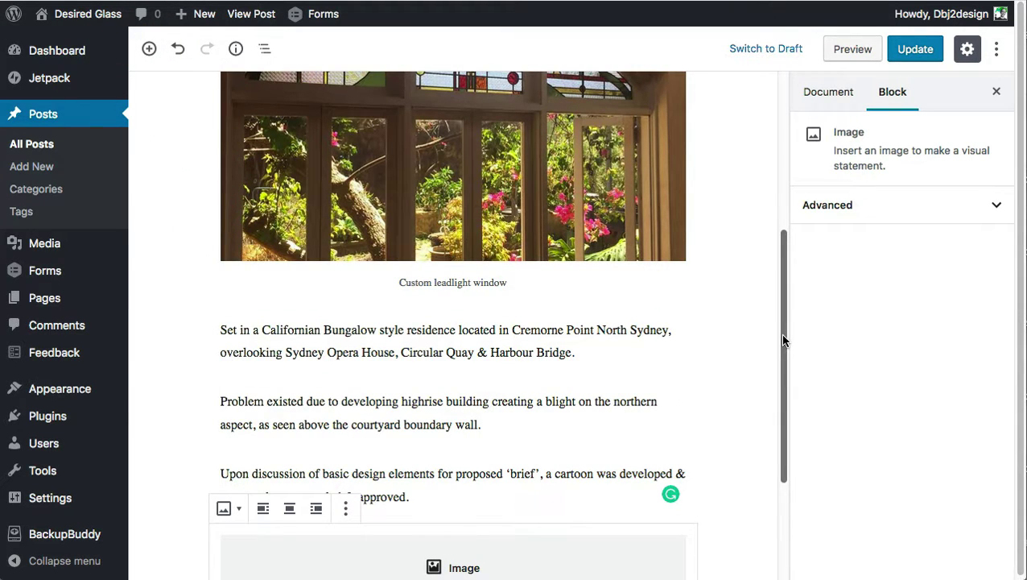
Step: Fill the empty Image block with image-full-page-820px-wide.jpg from the media library
drag(784, 341, 773, 452)
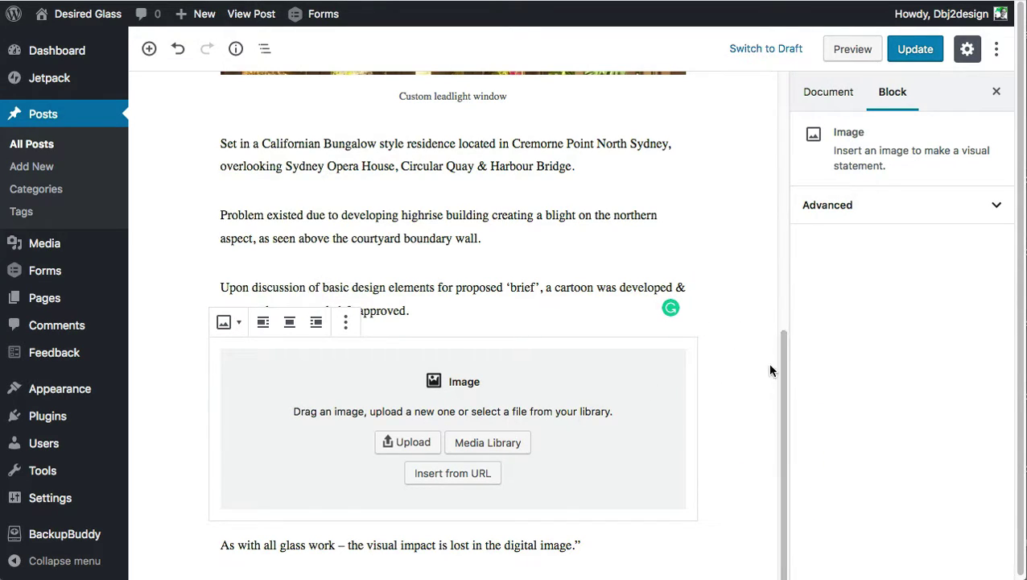
click(496, 447)
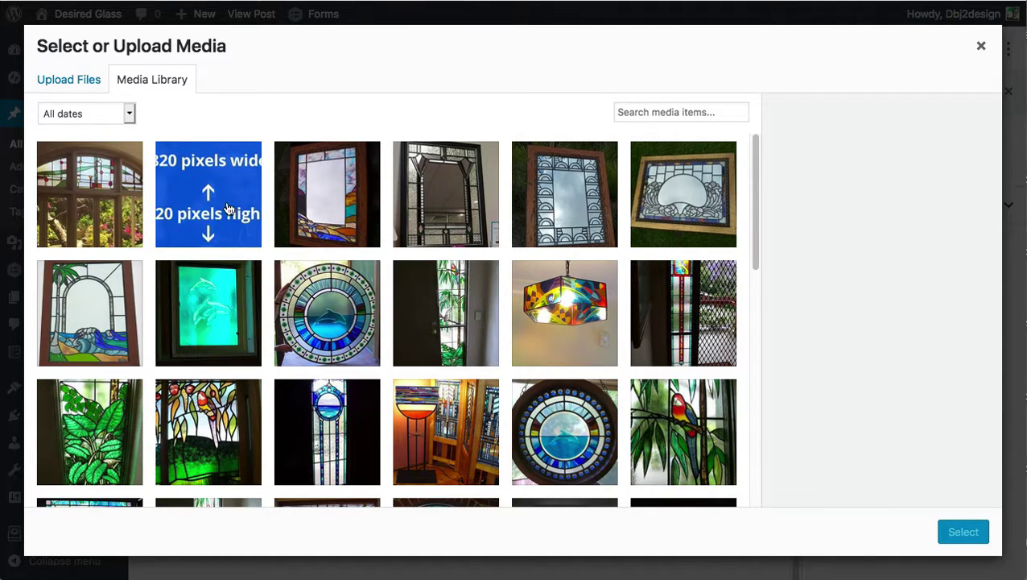
click(228, 209)
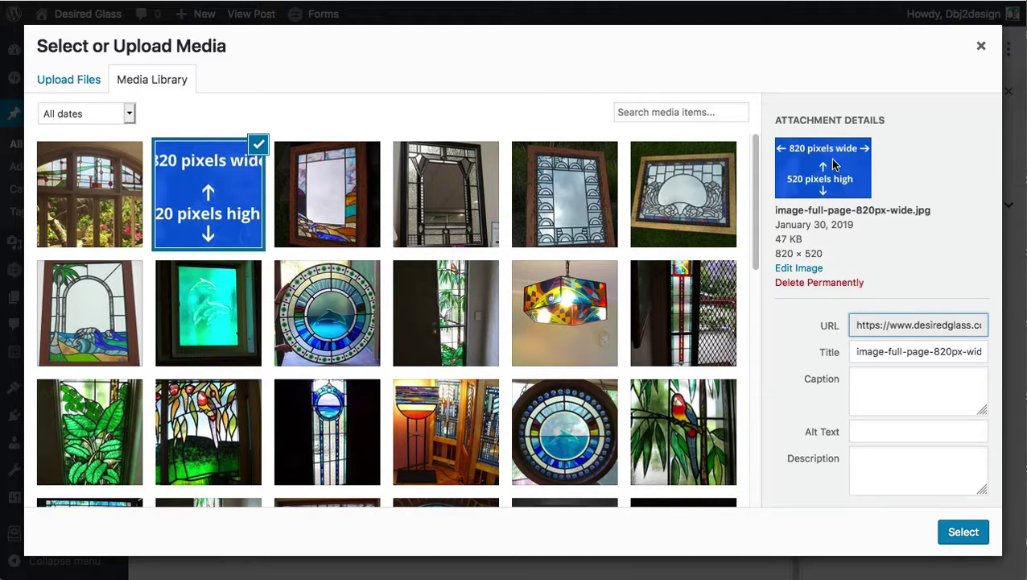
click(960, 535)
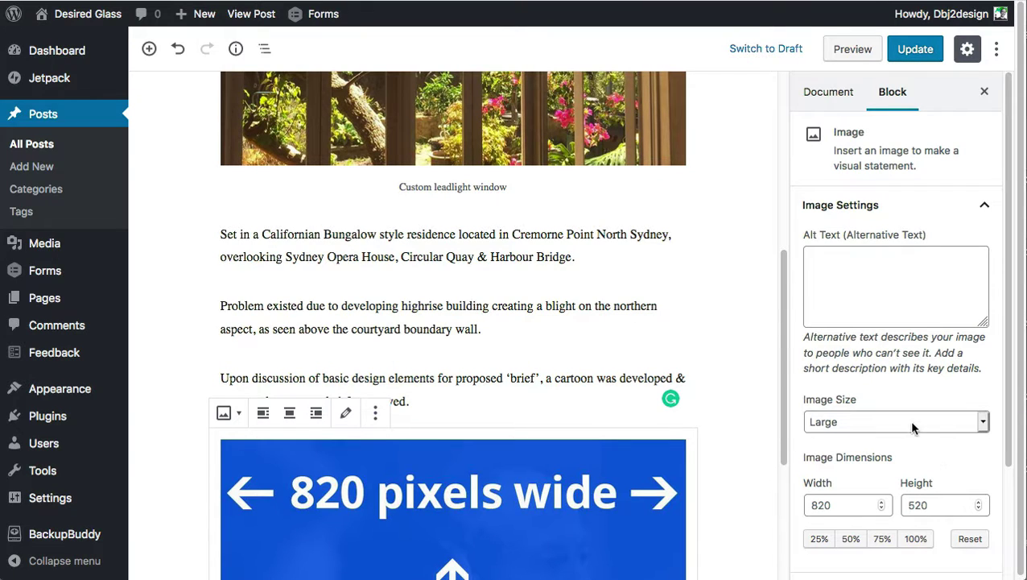
Step: Give the blue demo image the alternative text "demo size" and try Full Size before setting its image size to Large
click(845, 261)
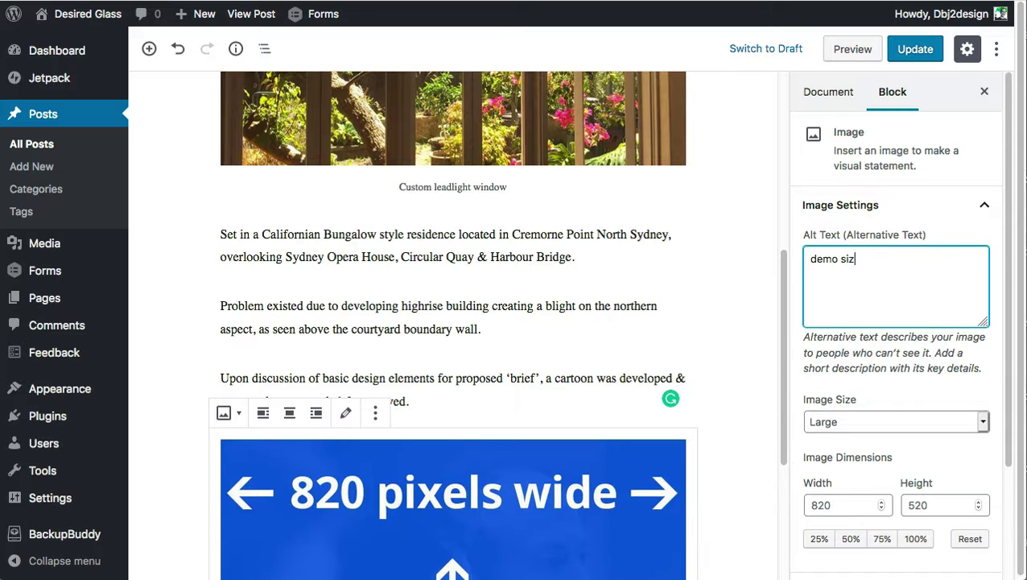
click(984, 429)
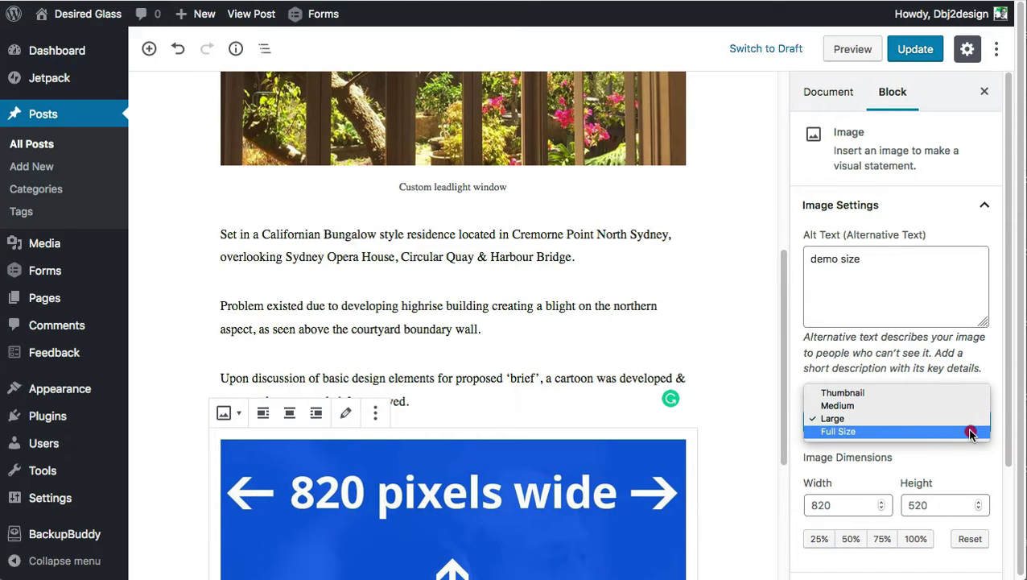
click(972, 430)
click(982, 428)
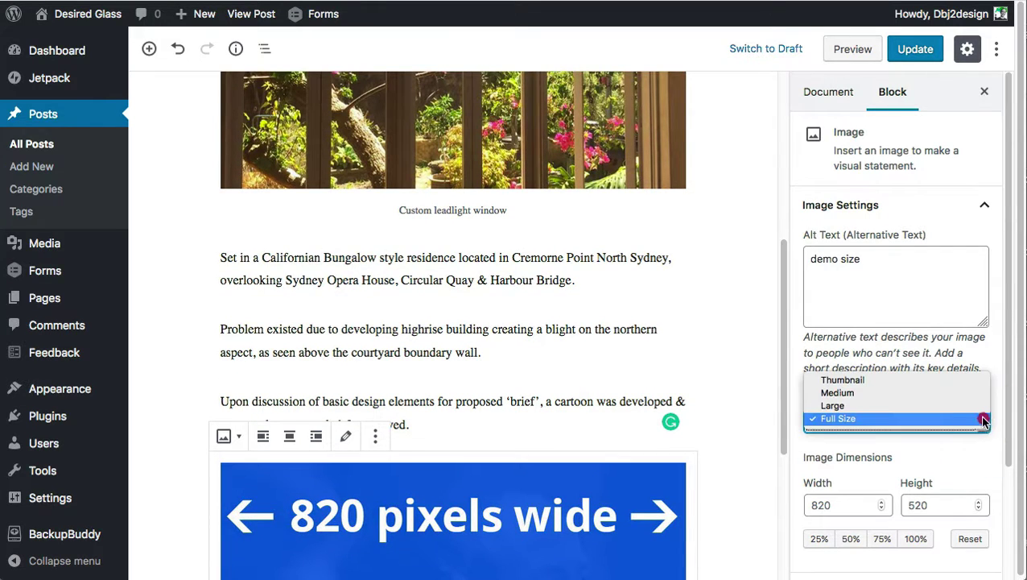
click(982, 404)
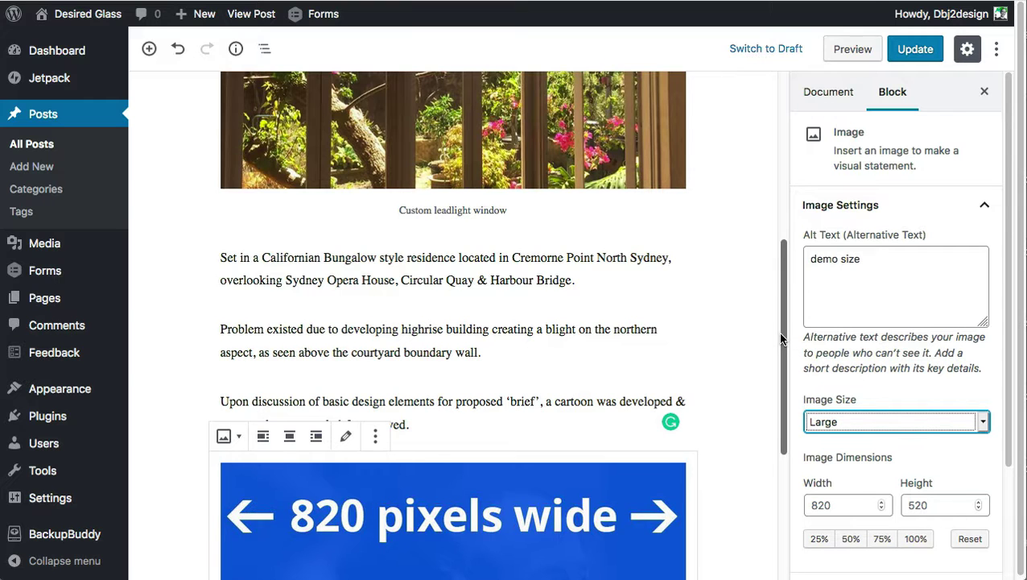
Step: Add the caption "perfect size" below the blue demo image
drag(780, 338, 773, 488)
click(491, 499)
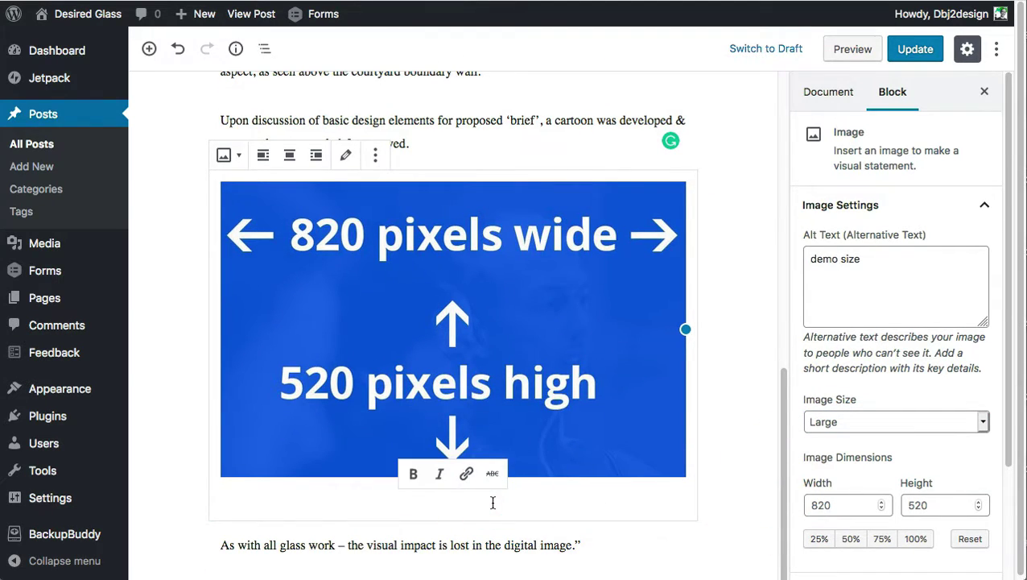
text(perfect size)
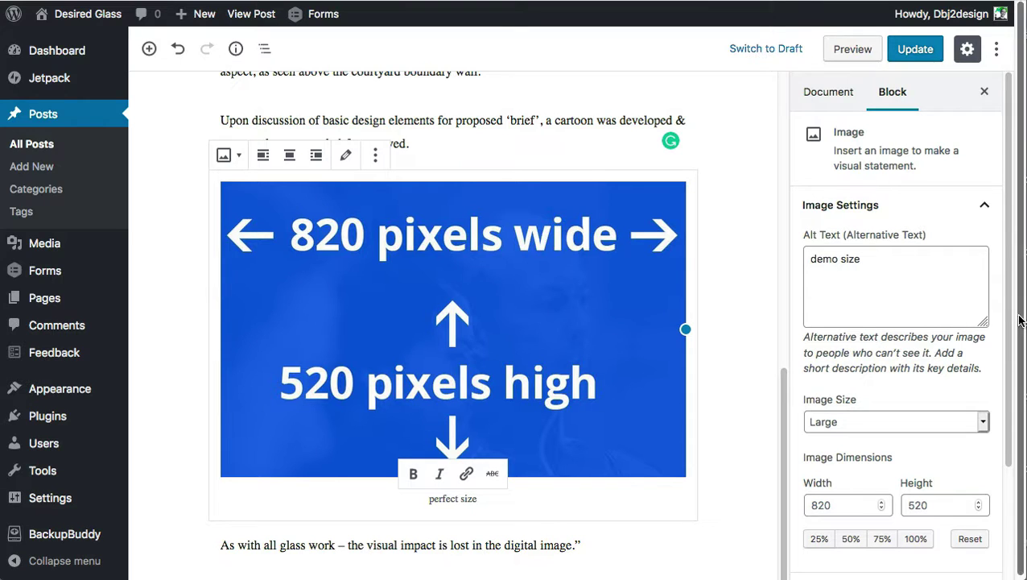
Step: Preview the post and look over how its images appear on the website, then return to the editor
click(854, 51)
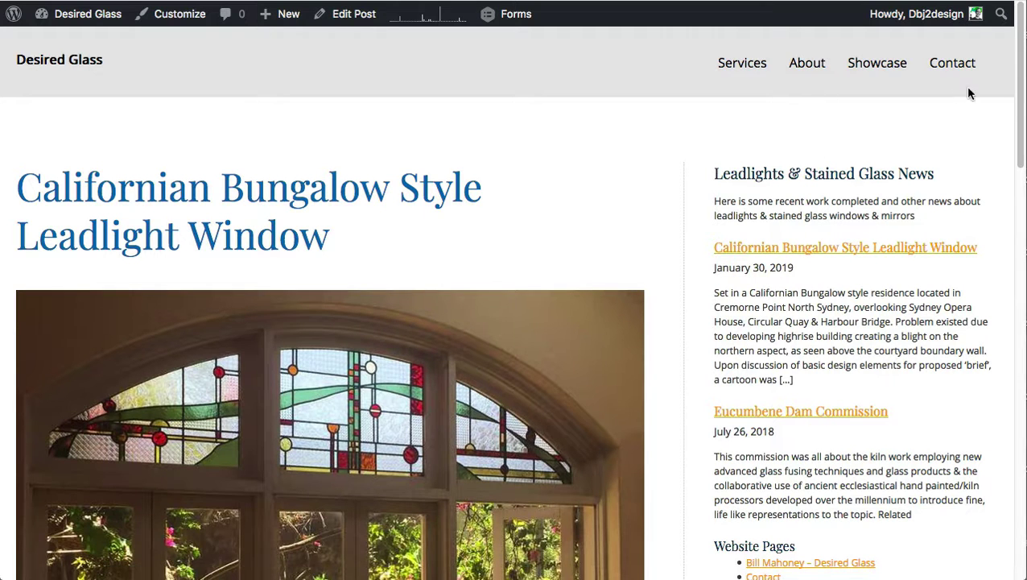
drag(1017, 65, 958, 80)
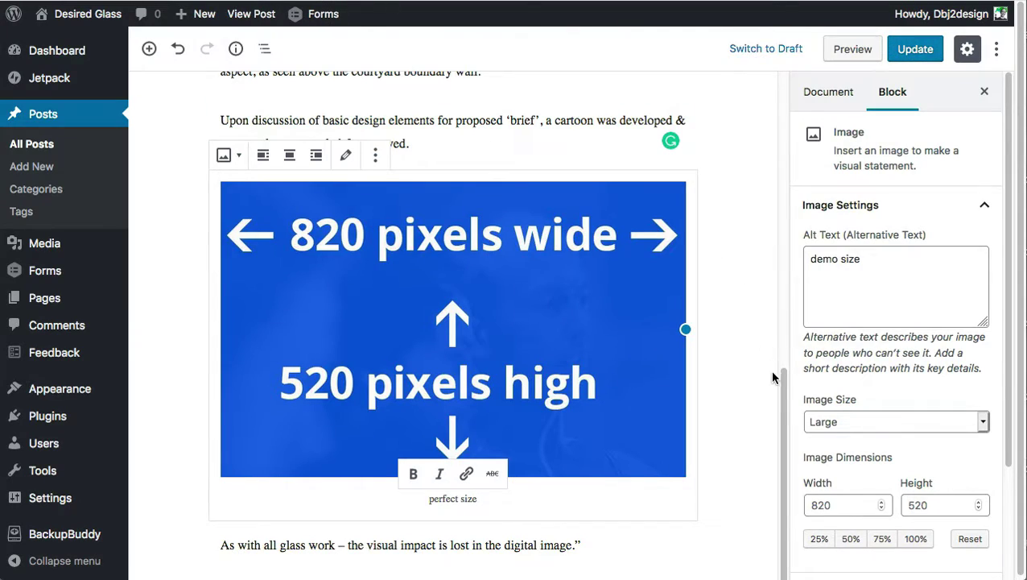
Step: Remove the blue demo image's block from the post
mouse_move(784, 398)
mouse_down()
mouse_move(784, 344)
mouse_move(780, 383)
mouse_up()
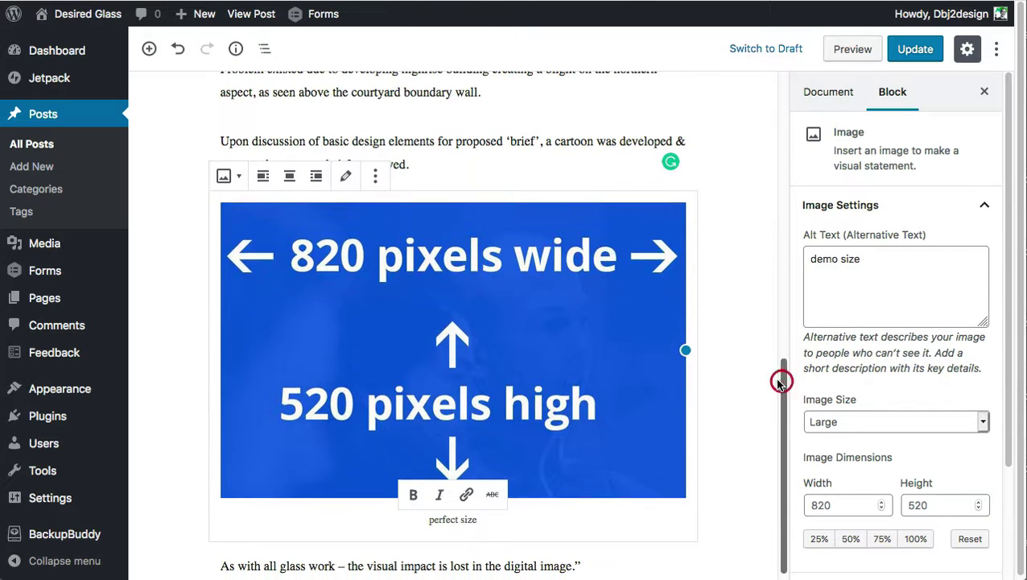
click(376, 179)
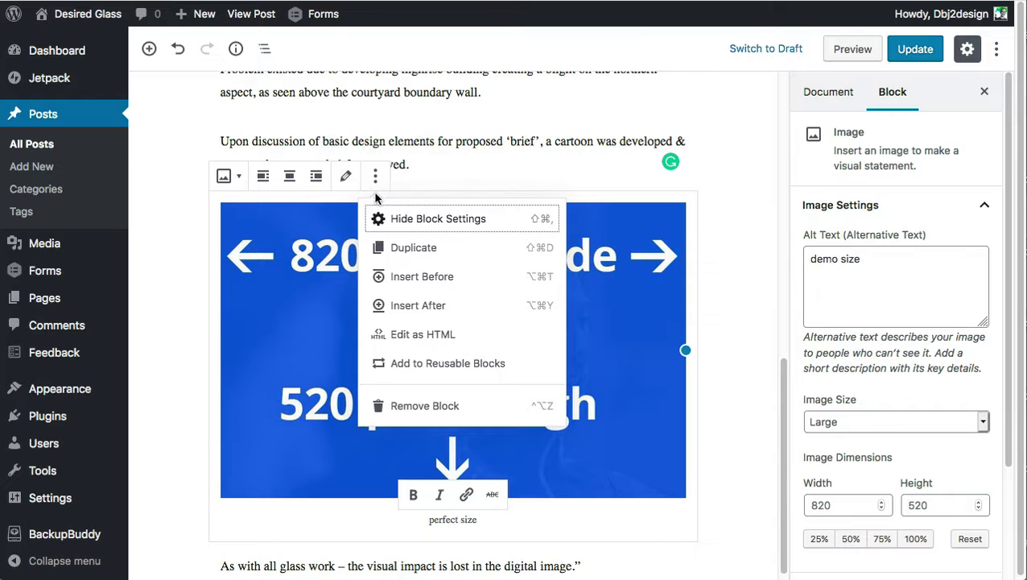
click(435, 405)
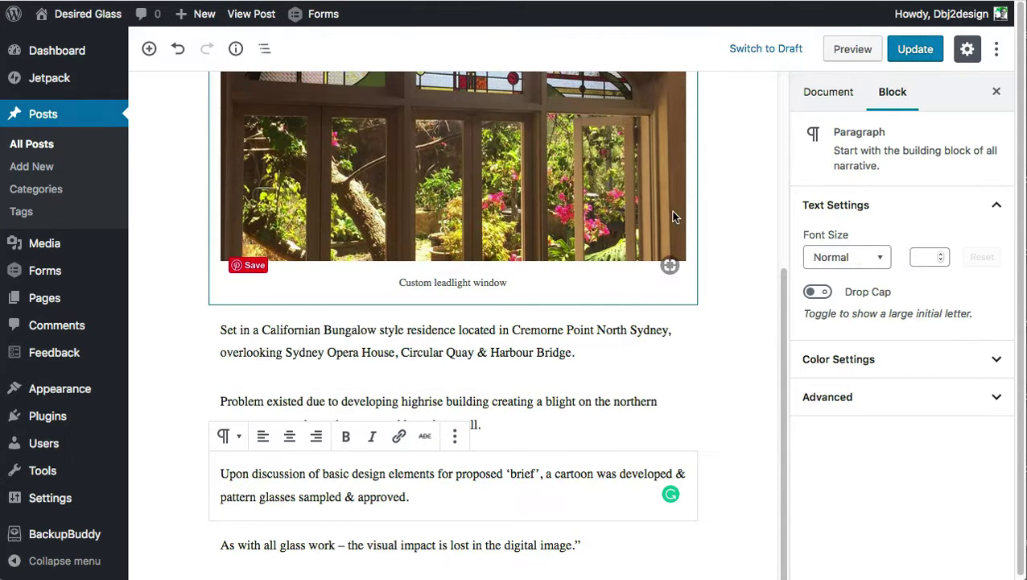
Step: Update the post and open its published page
click(916, 51)
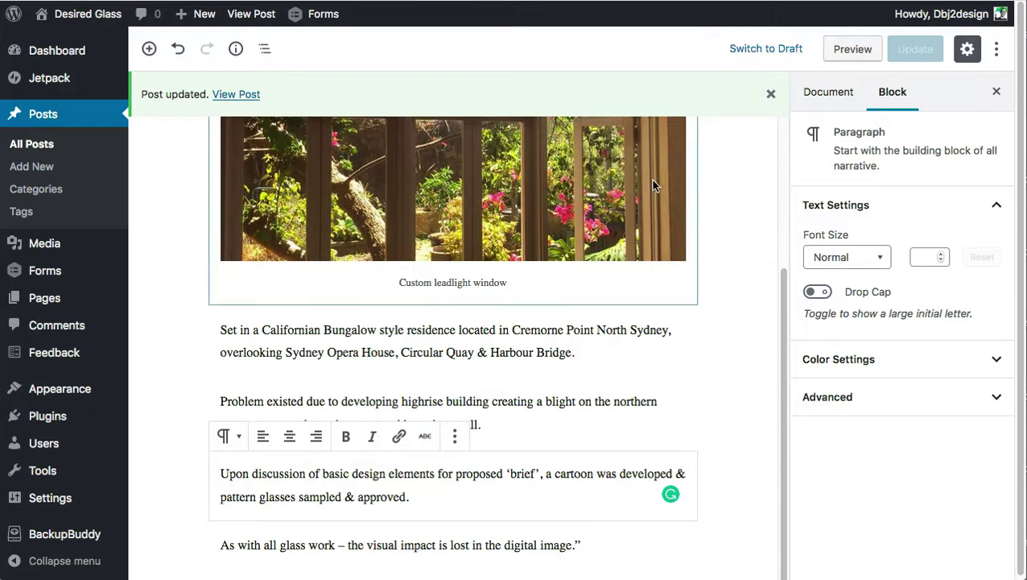
click(236, 94)
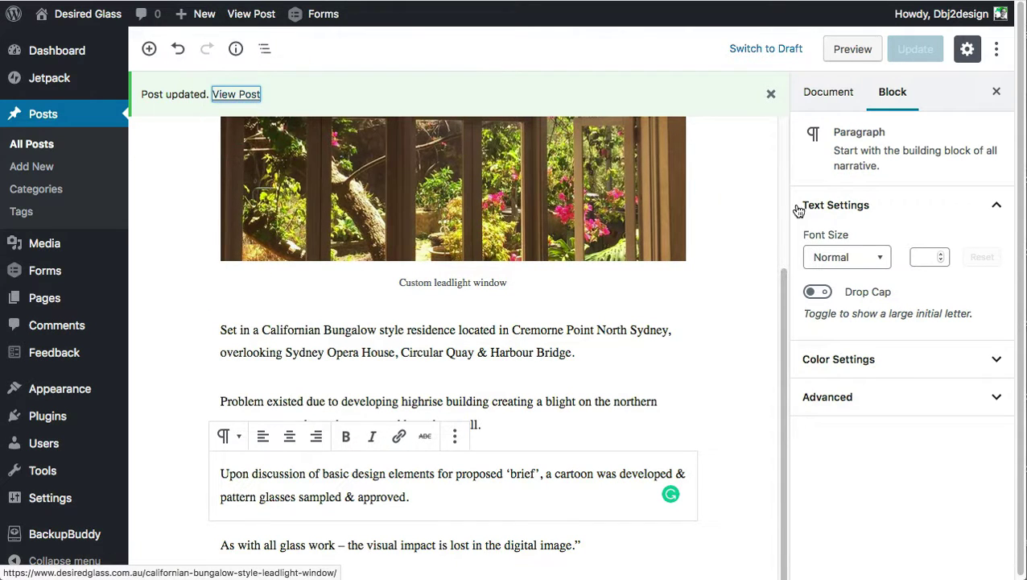